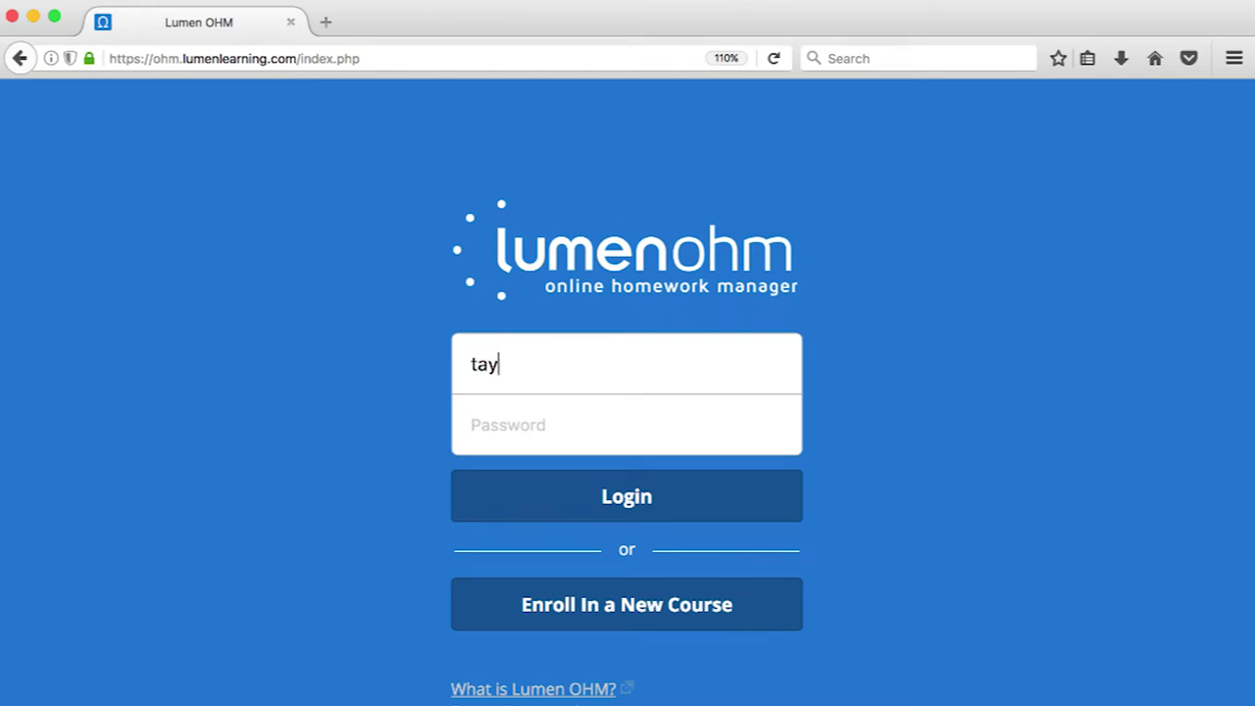
Log in with the instructor account password and open the Add New Course form.
key(Tab)
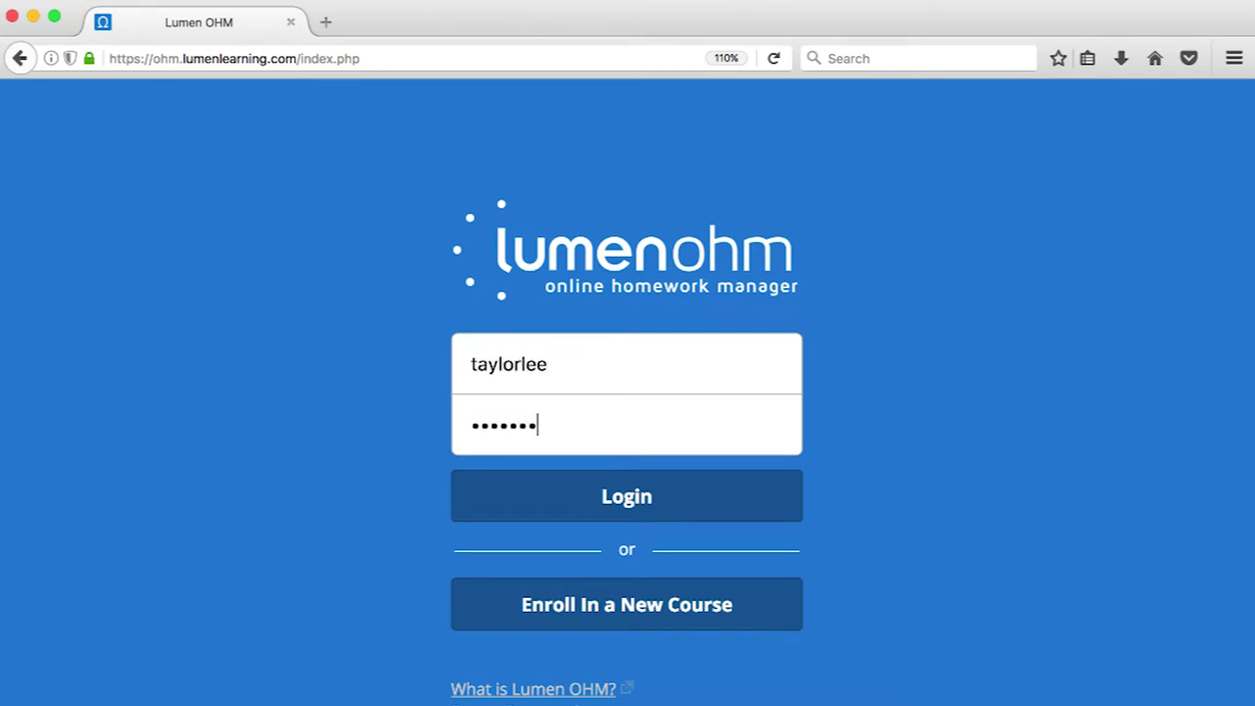
key(Return)
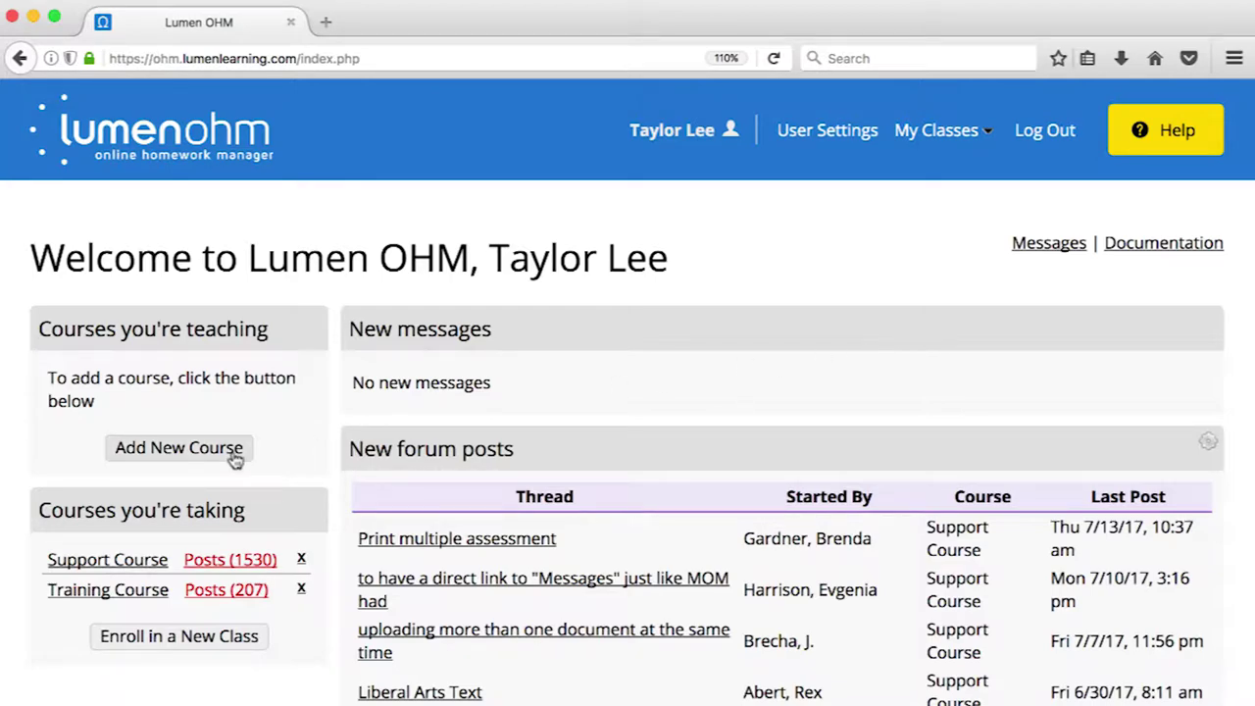
click(236, 459)
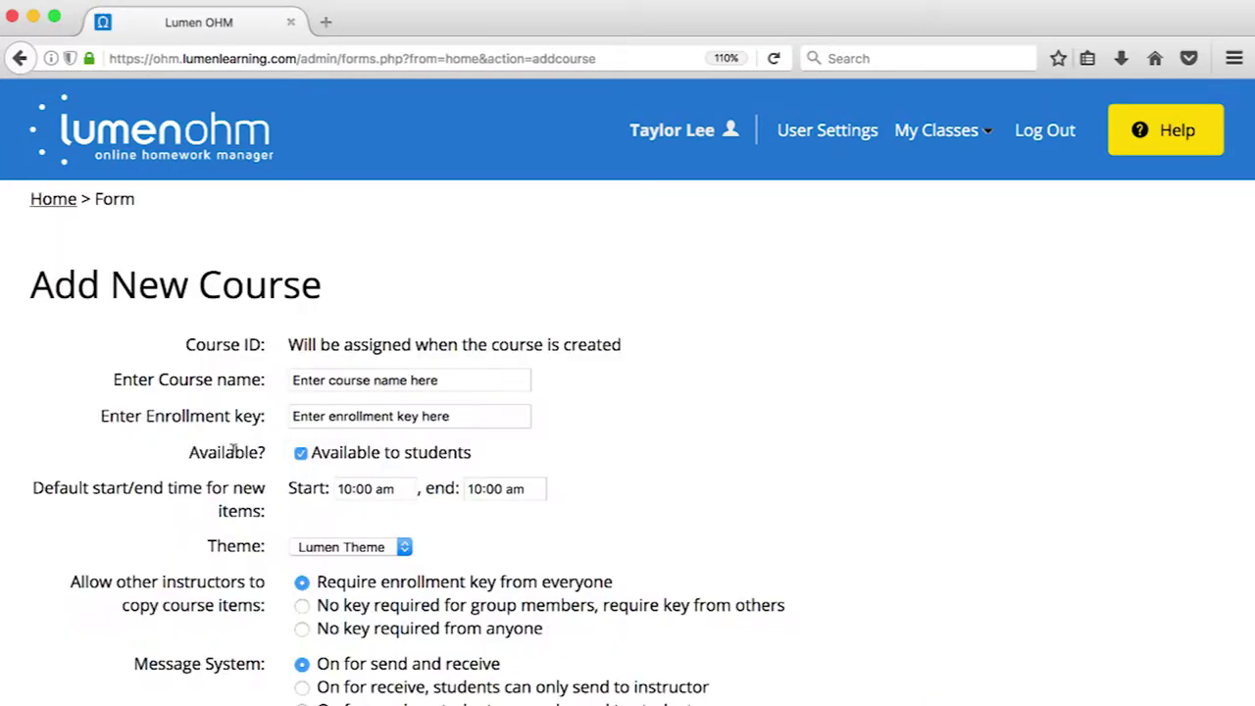
Replace the course name placeholder with 'College Algebra Fall 2018'.
triple_click(329, 381)
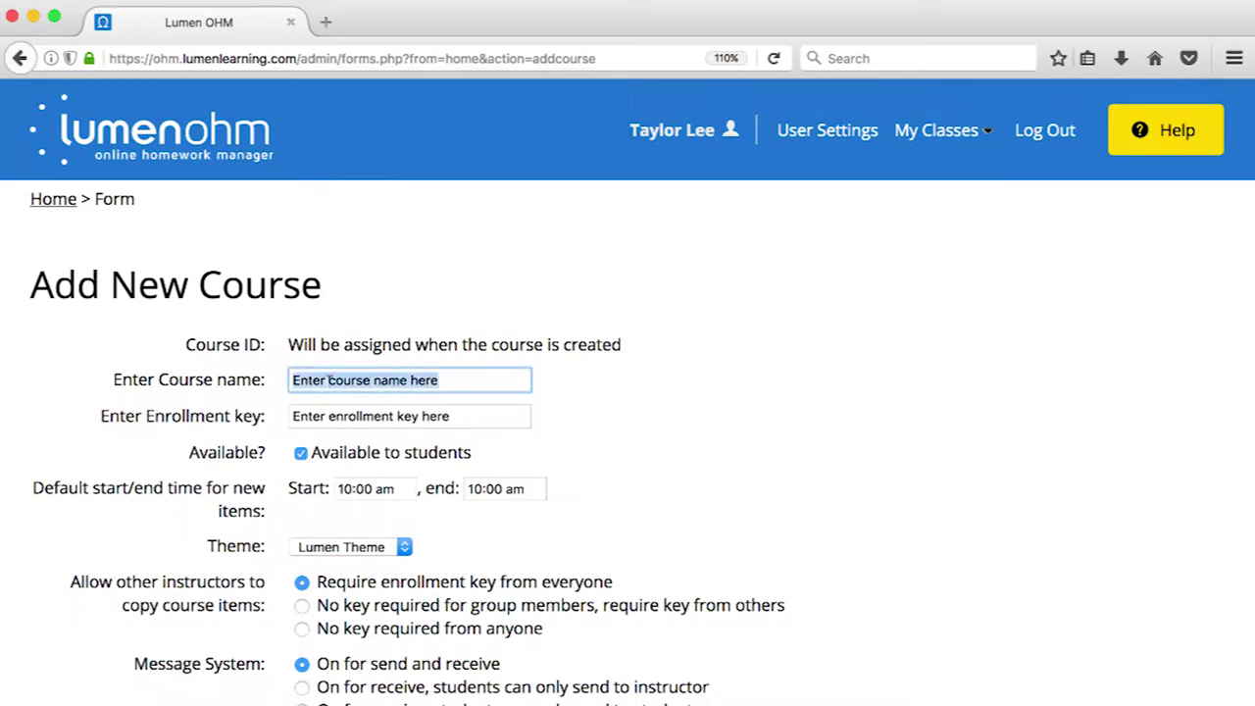
key(BackSpace)
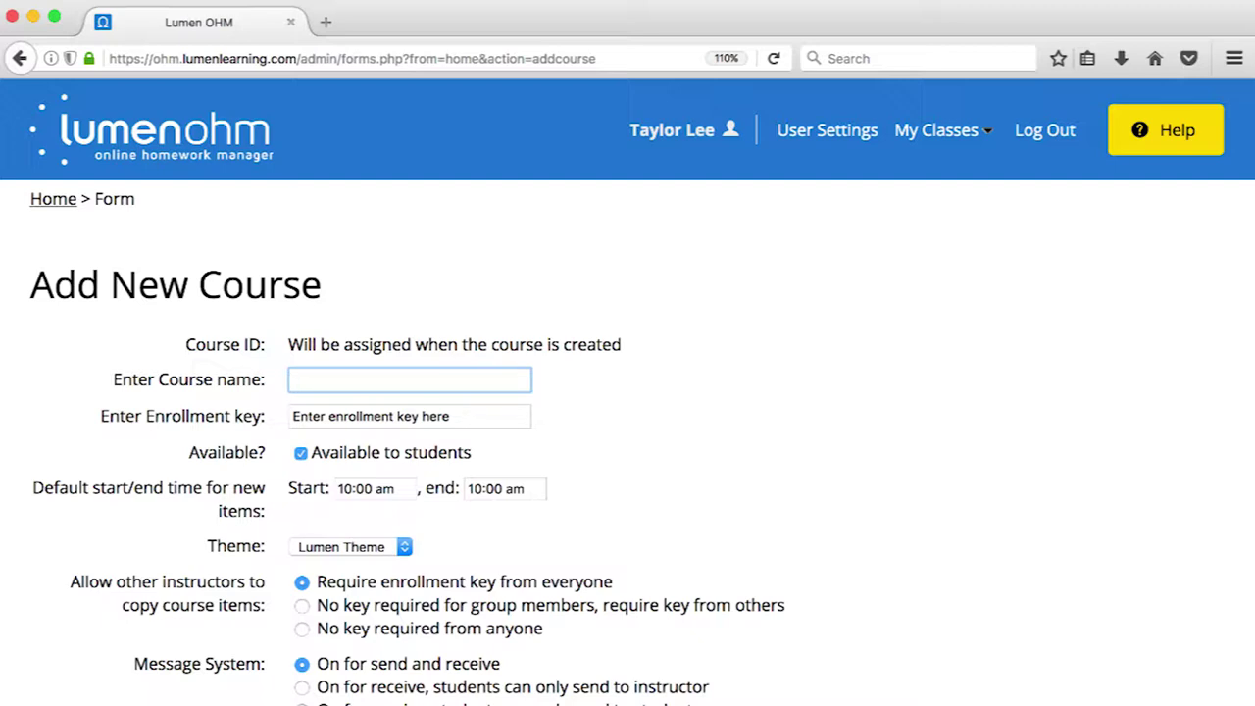
text(College )
text(Algebra Fa)
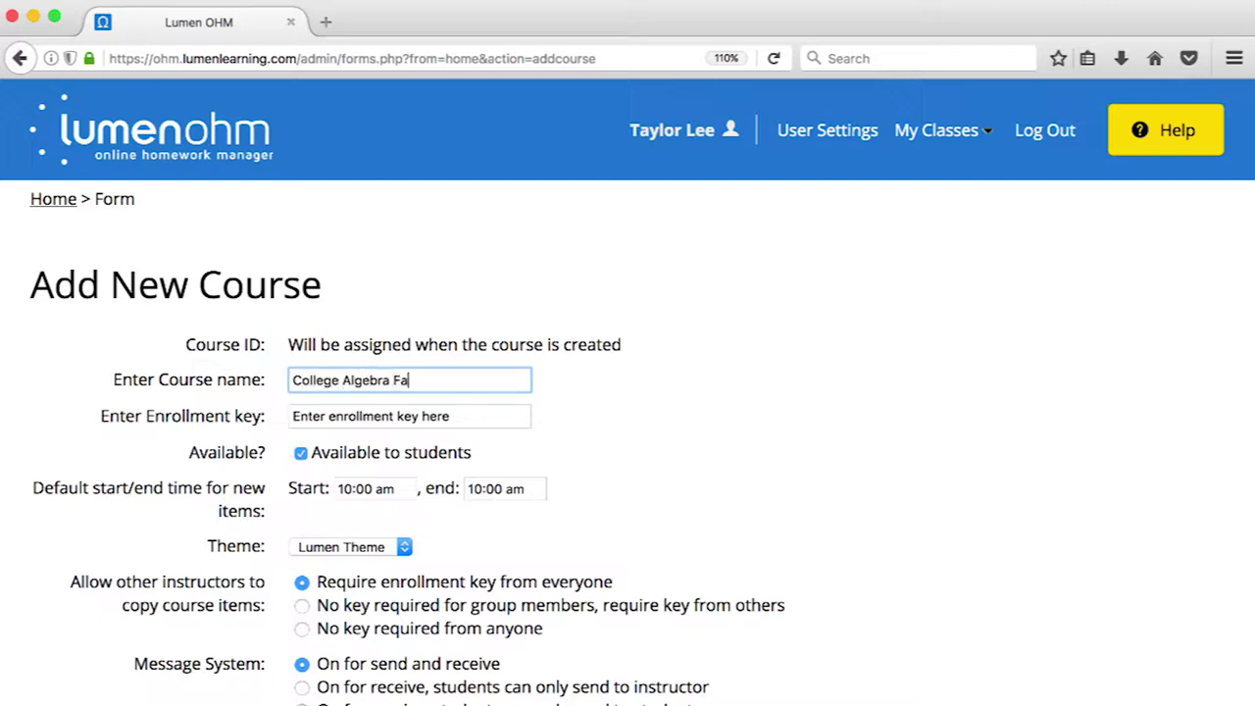
text(ll 2018)
double_click(505, 406)
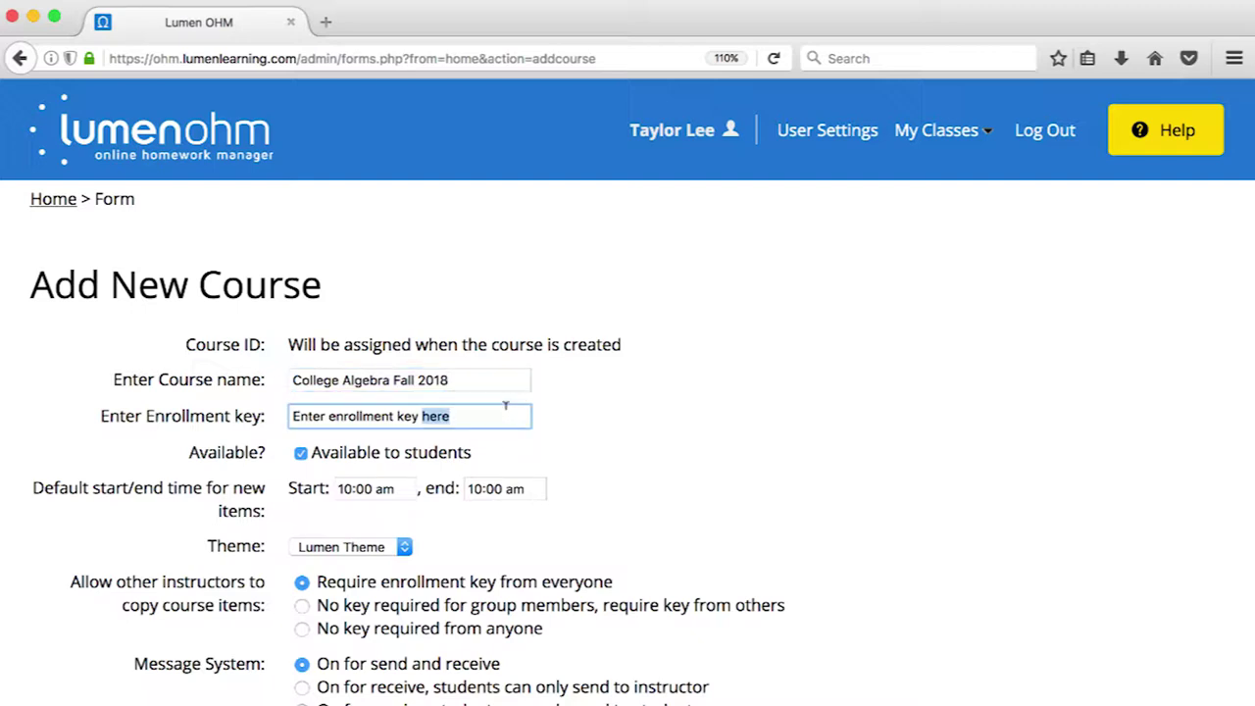
Replace the enrollment key placeholder with the course's own enrollment key.
triple_click(505, 406)
key(BackSpace)
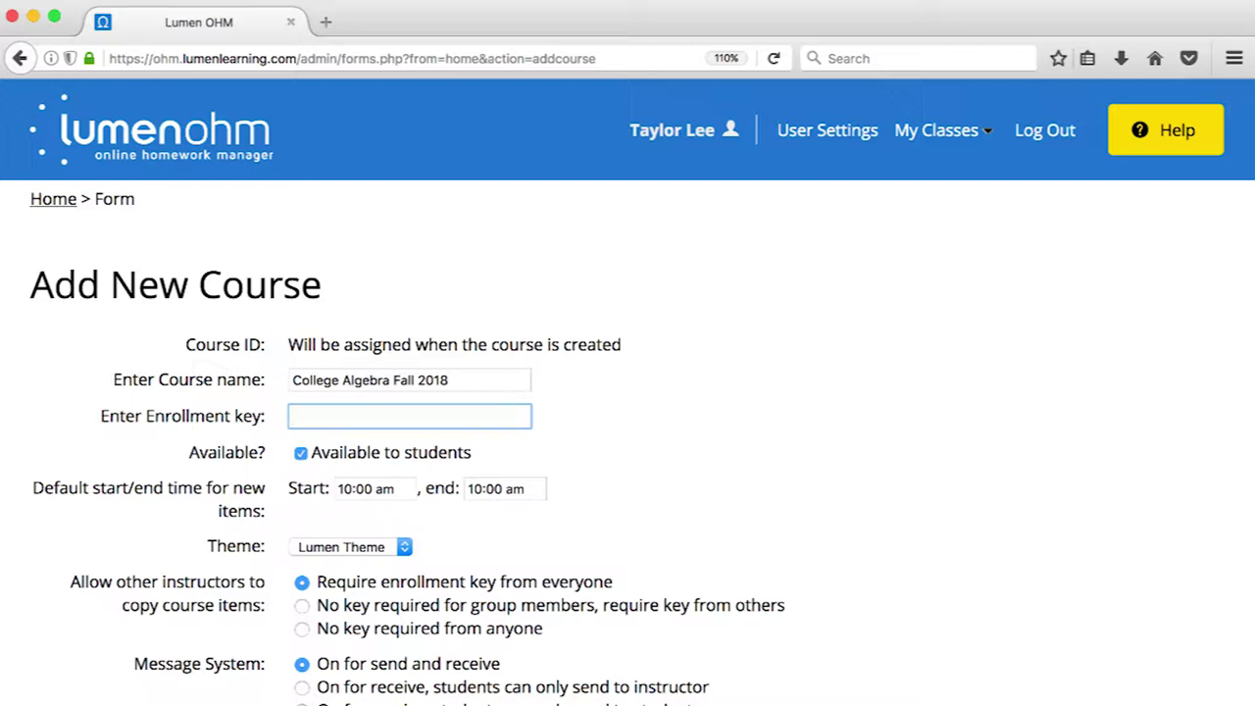
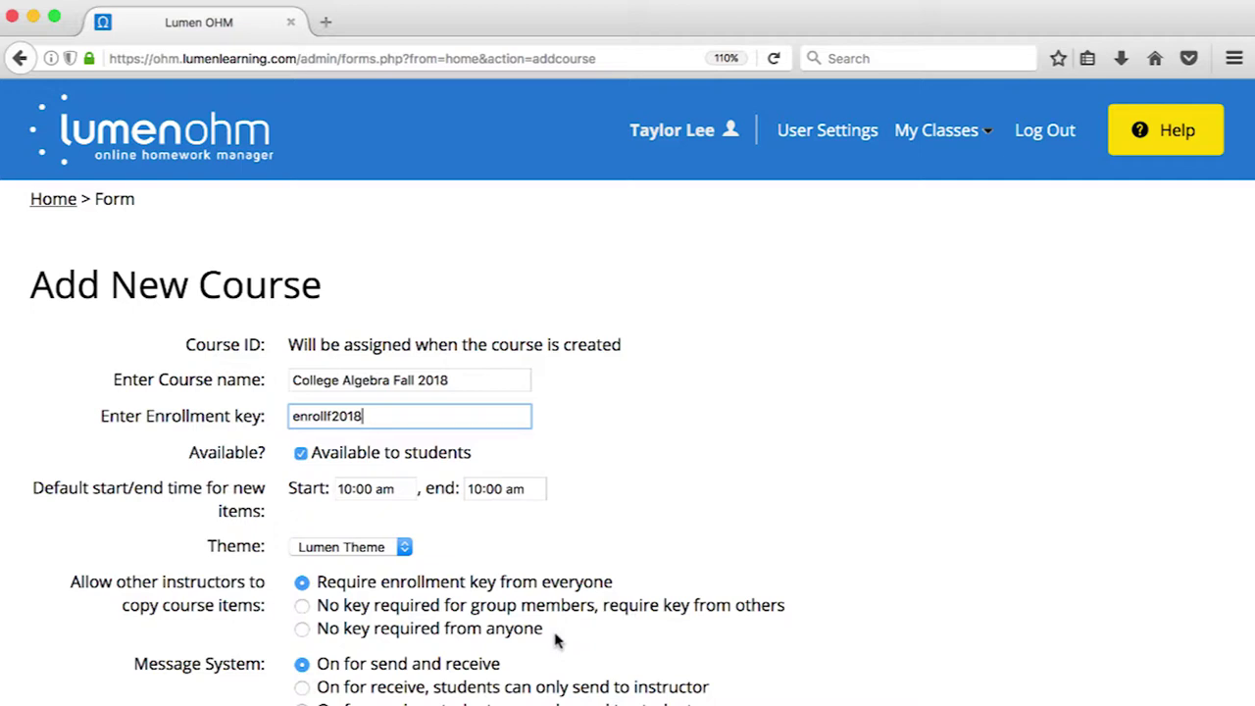
Leave the course available to students with default item times 12:00am to 11:59pm.
click(300, 455)
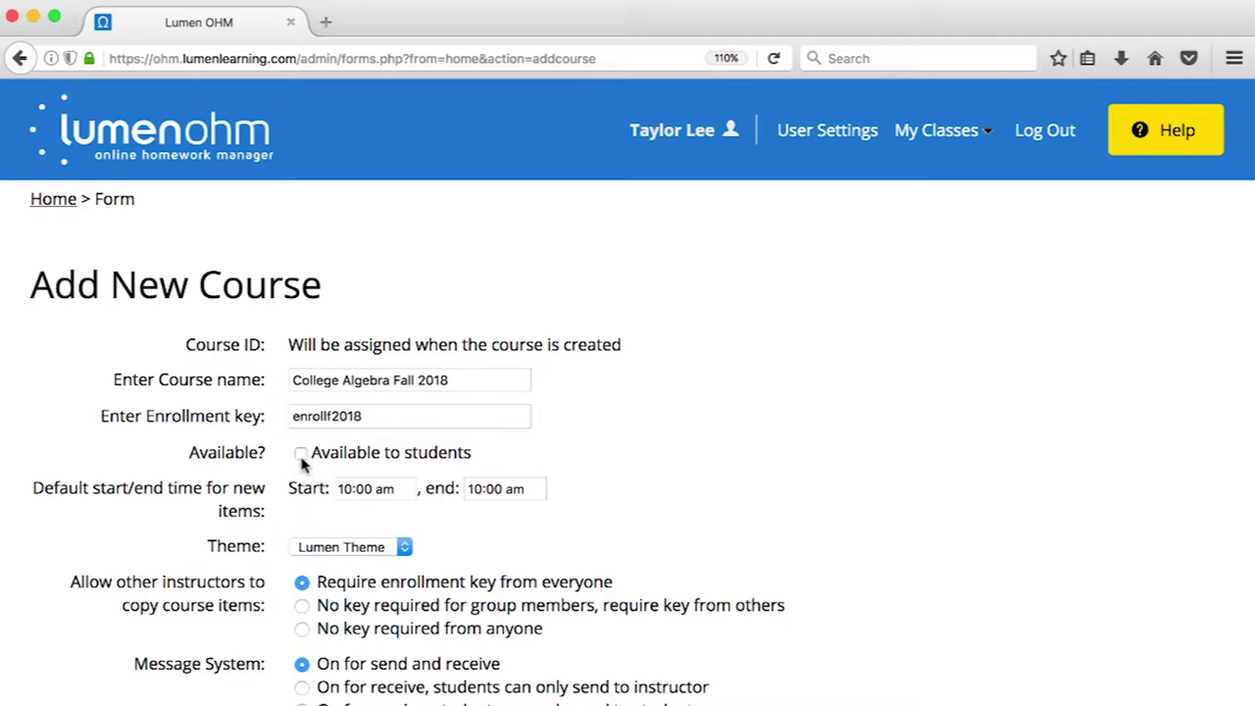
click(300, 456)
click(350, 483)
text(12:00)
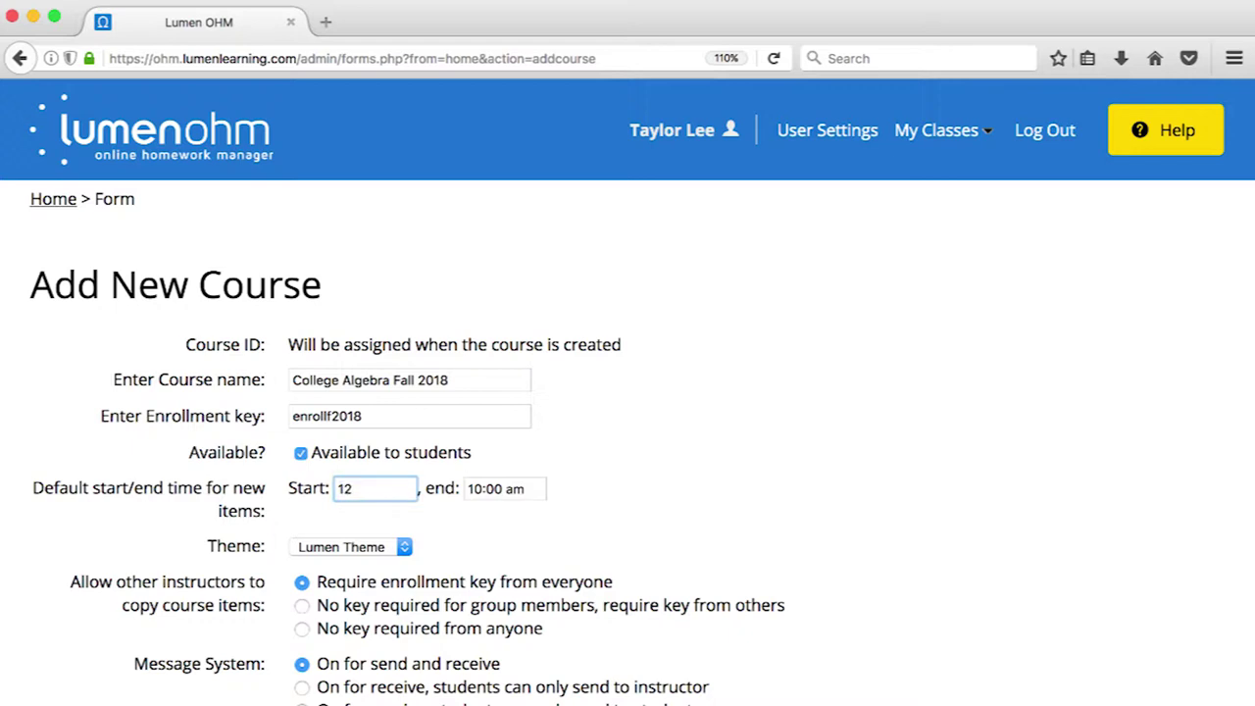
text(am)
key(Tab)
text(11:59)
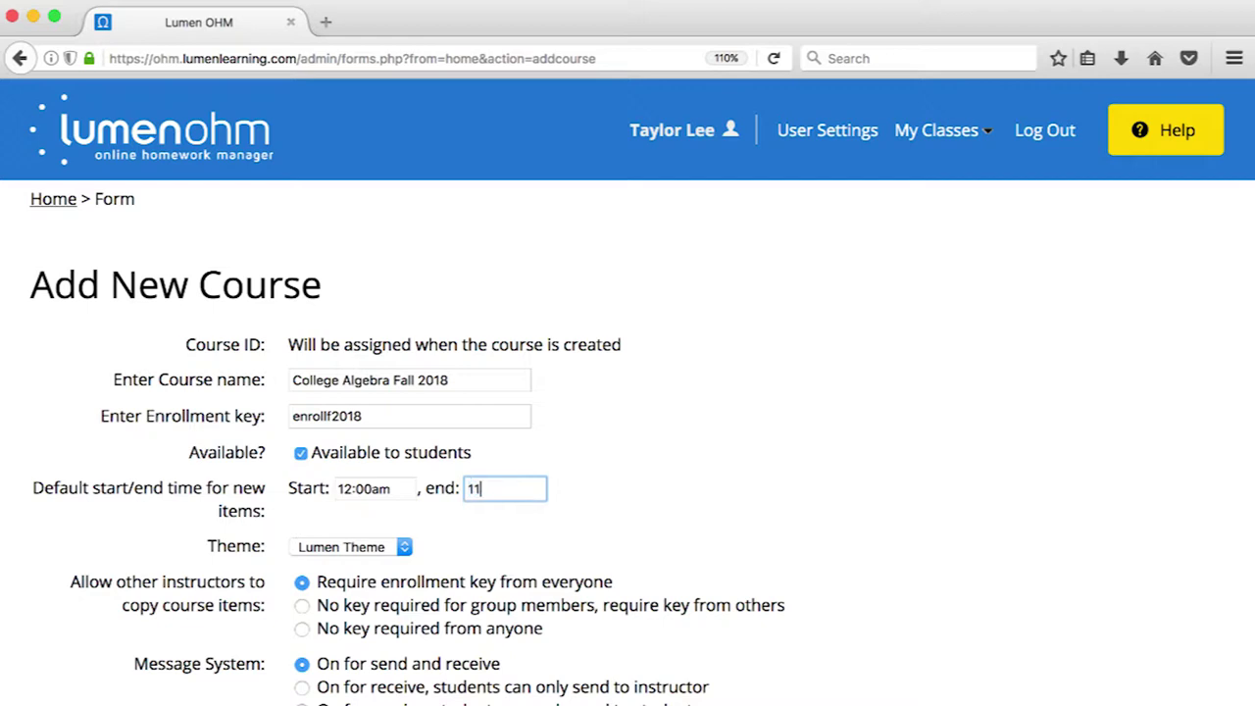
text(pm)
Keep the Calendar and Forum List links shown to students.
click(463, 539)
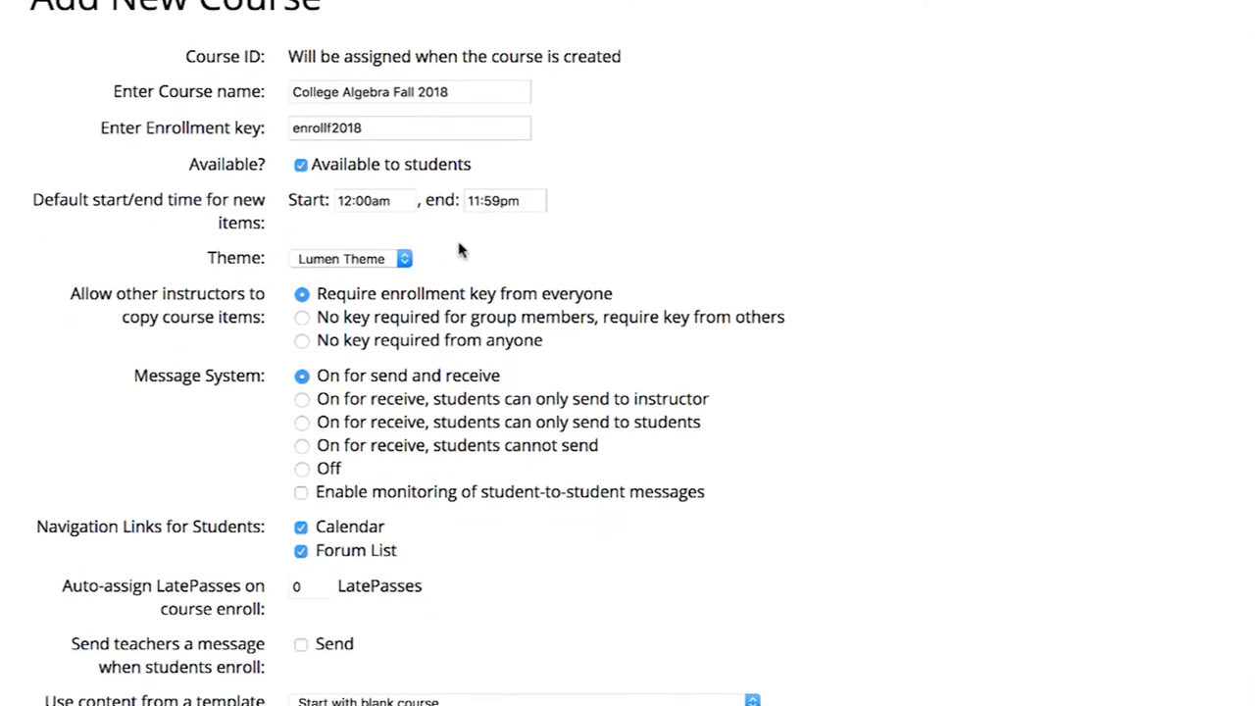
scroll(461, 250, down, 3)
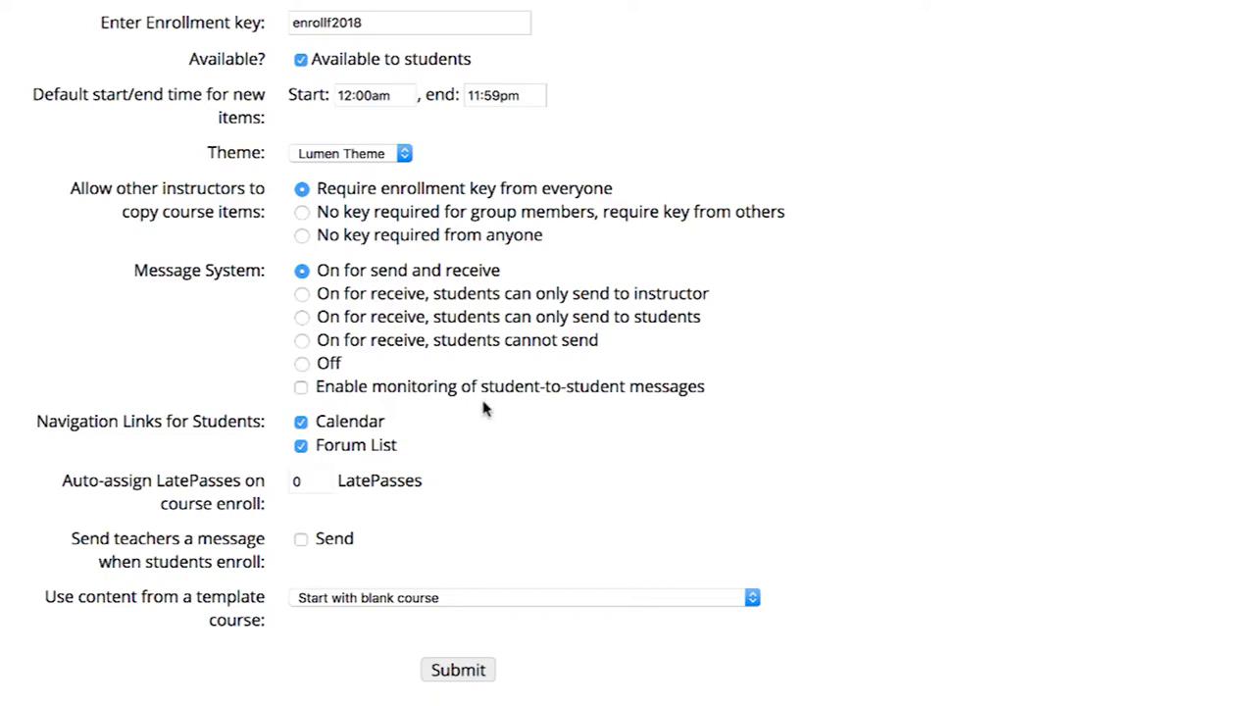
click(300, 424)
click(300, 423)
click(300, 444)
click(300, 444)
Leave teacher enrollment notifications off, keep 'Start with blank course', and submit the course.
click(301, 545)
click(303, 547)
click(332, 601)
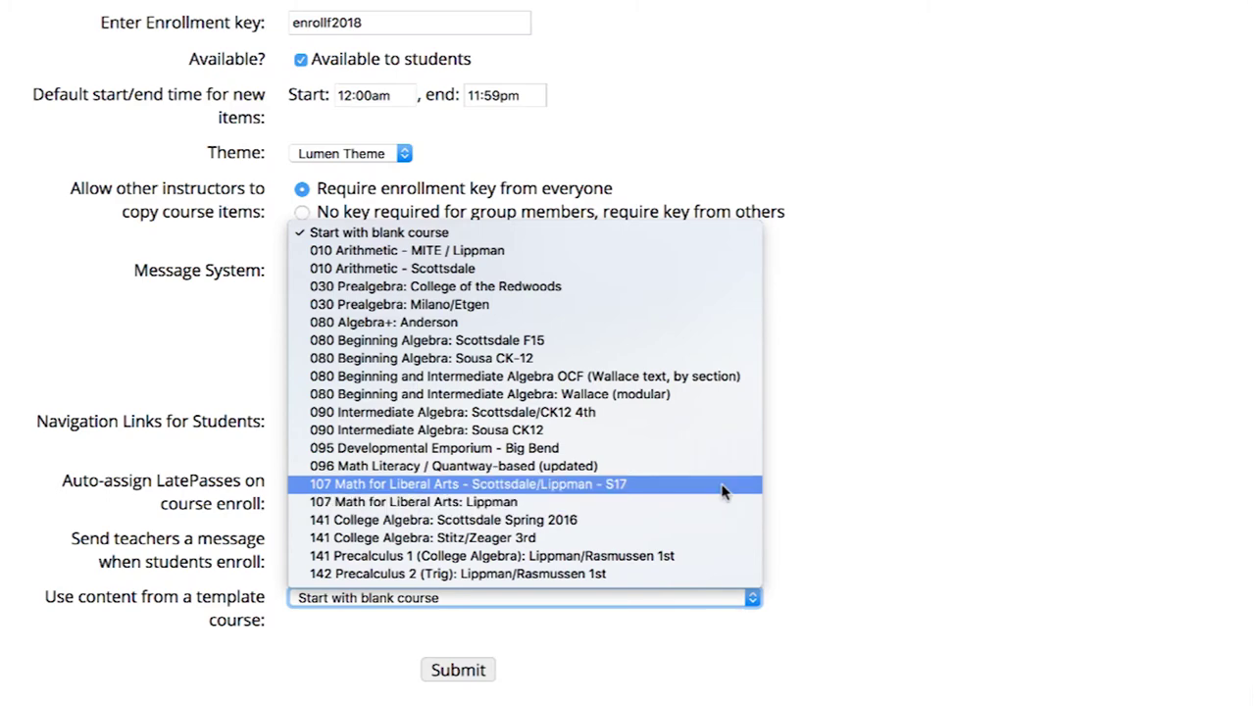
scroll(718, 505, down, 5)
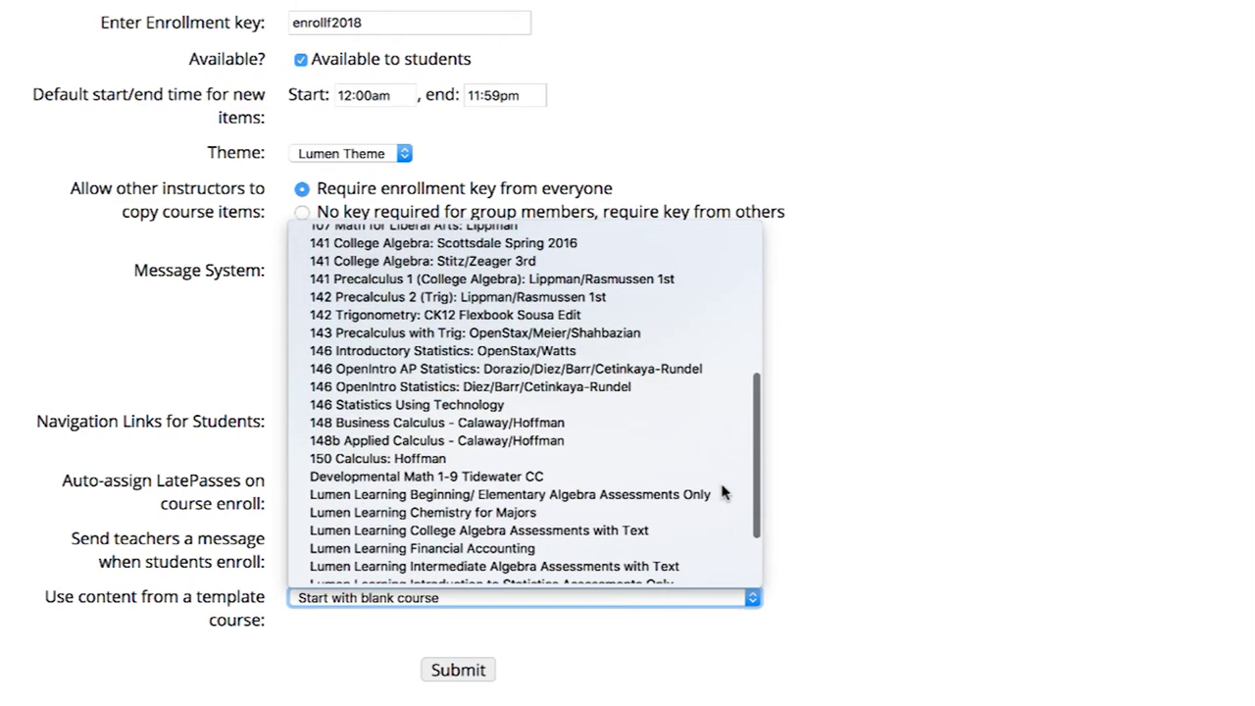
scroll(722, 492, down, 2)
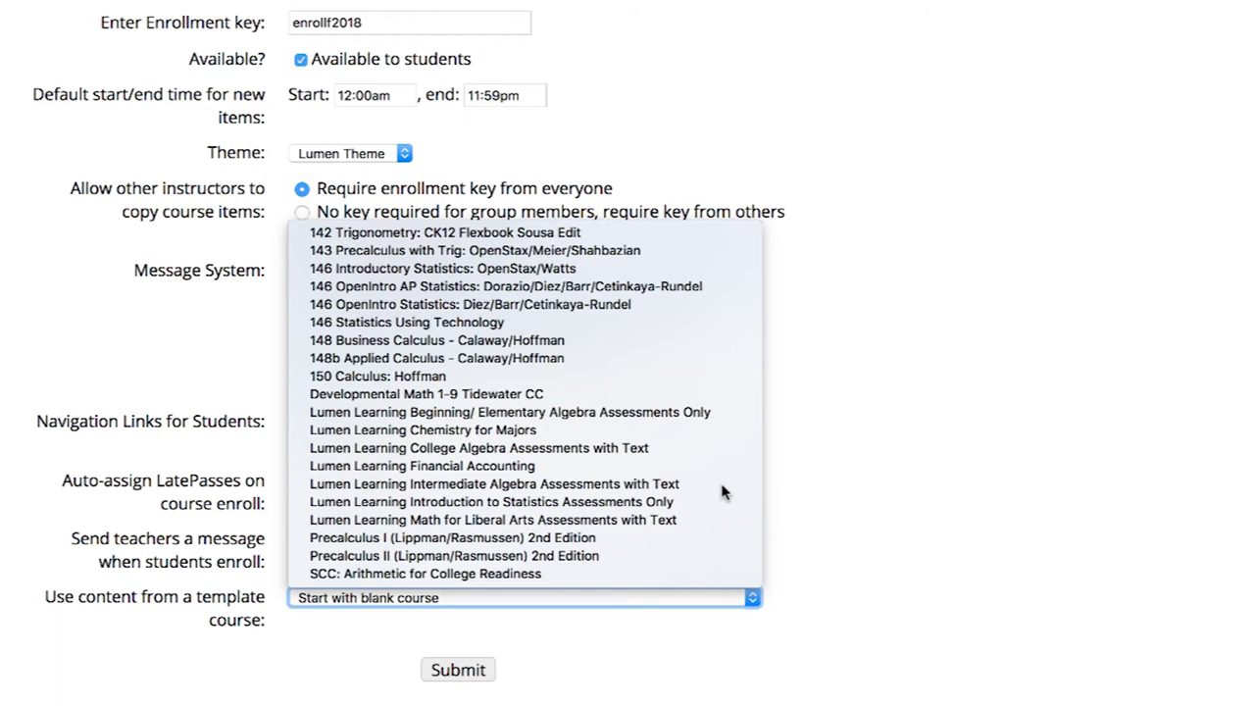
scroll(723, 492, up, 7)
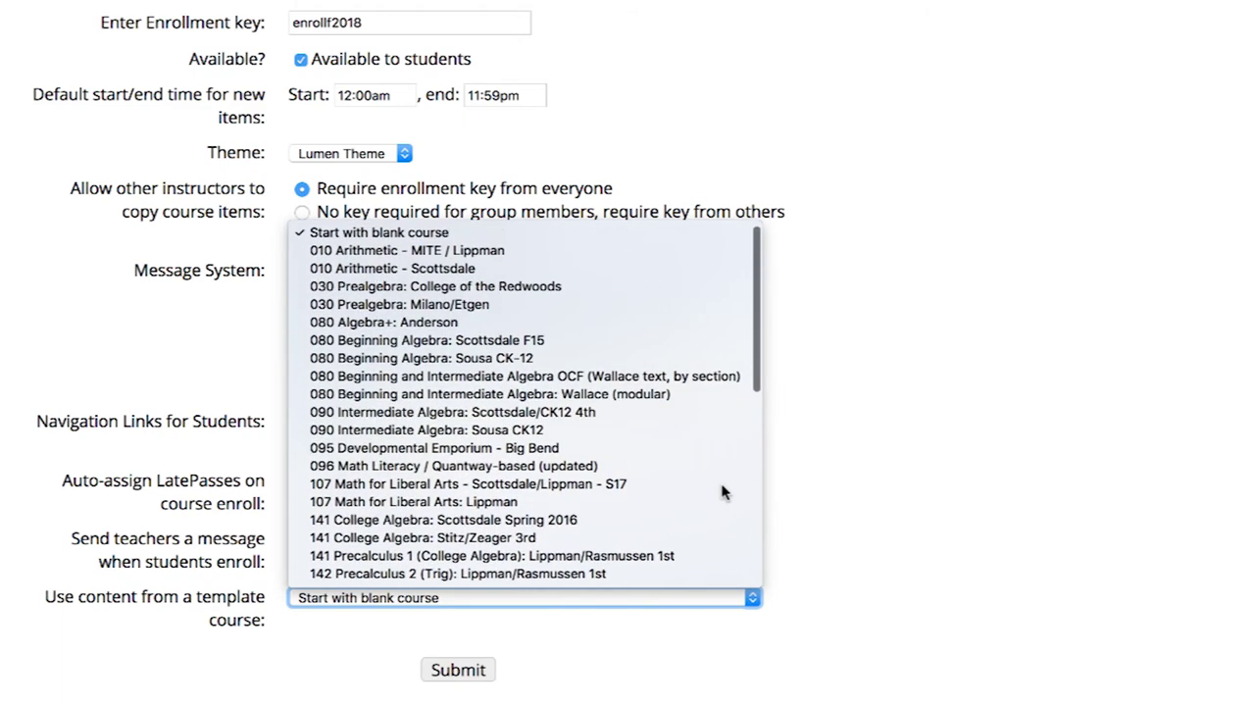
click(436, 236)
click(460, 670)
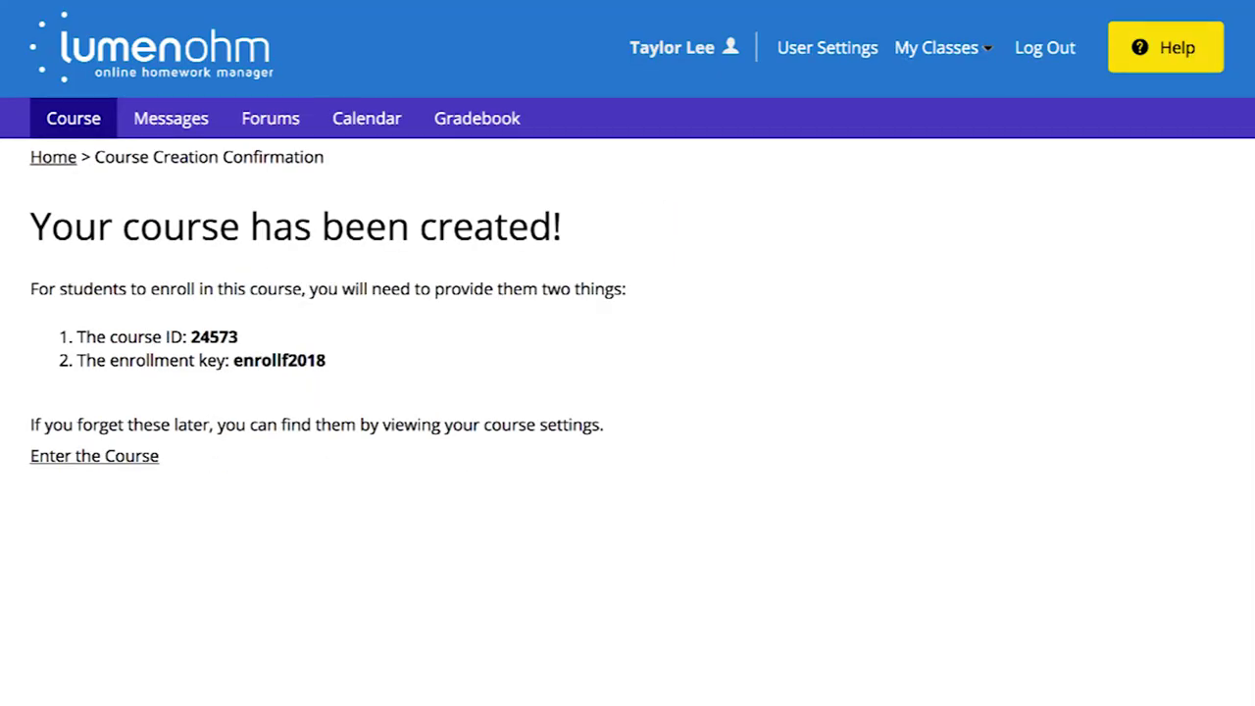
Enter College Algebra Fall 2018 from the confirmation page and open the Copy course items tool.
click(113, 459)
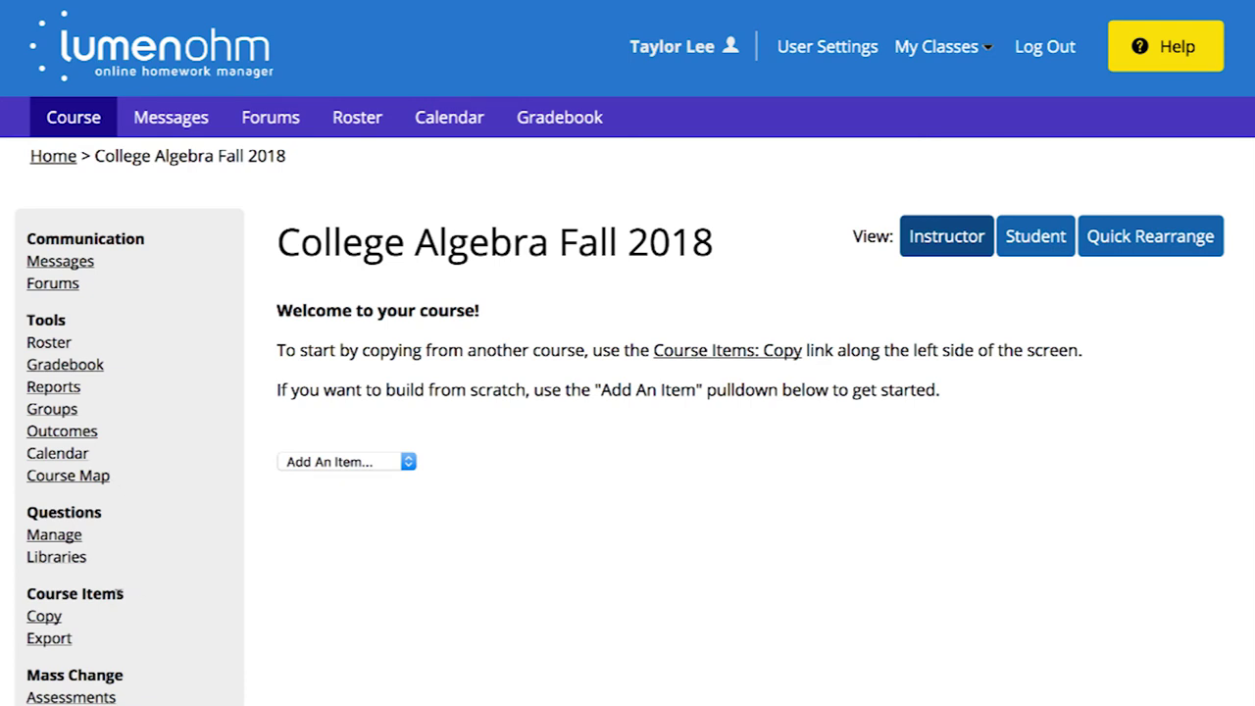
click(51, 619)
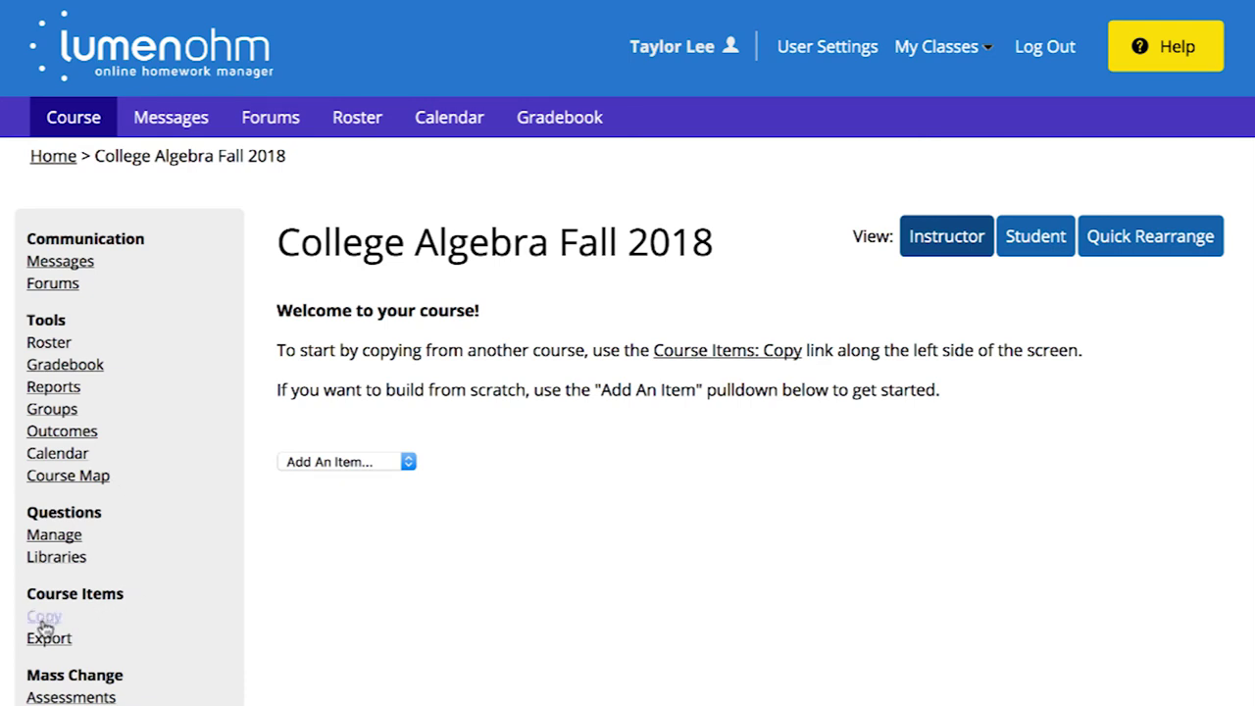